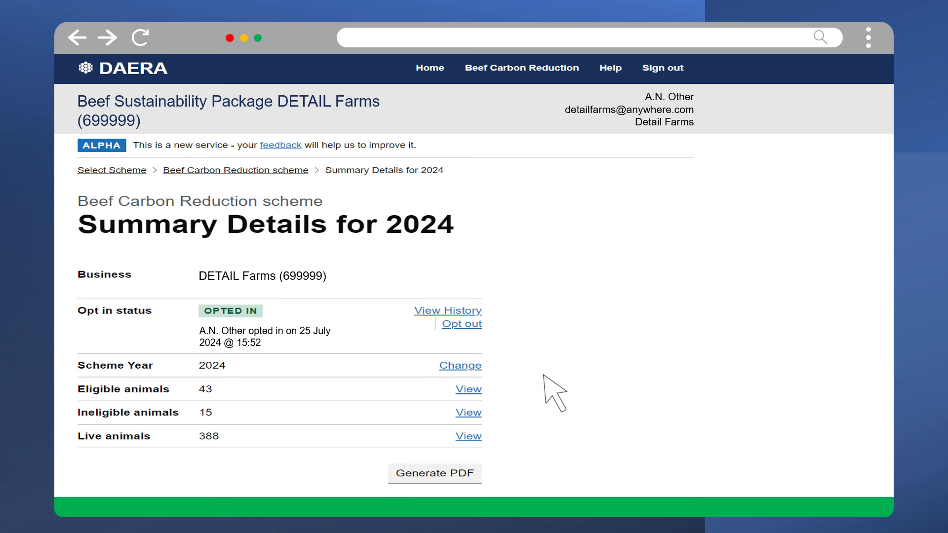
{"action": "left_click", "coordinate": [466, 368]}
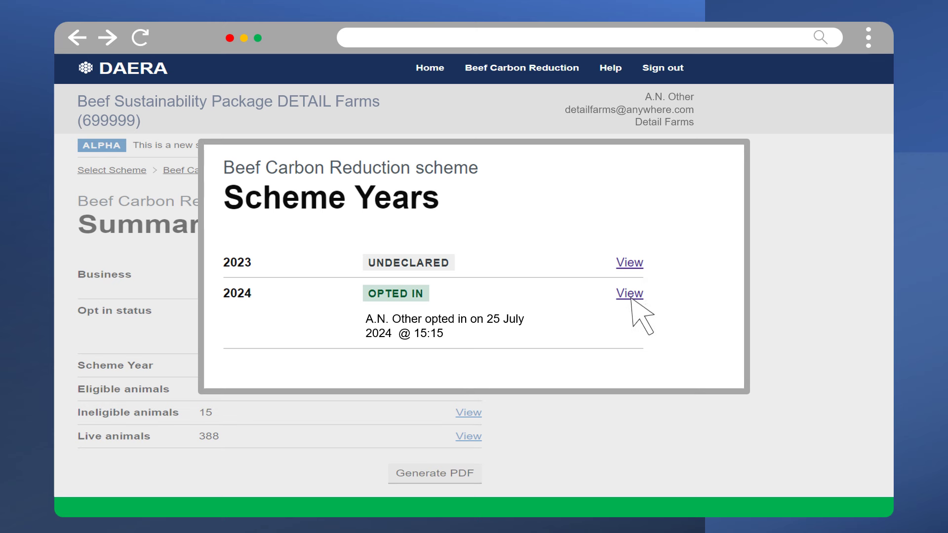
{"action": "left_click", "coordinate": [631, 293]}
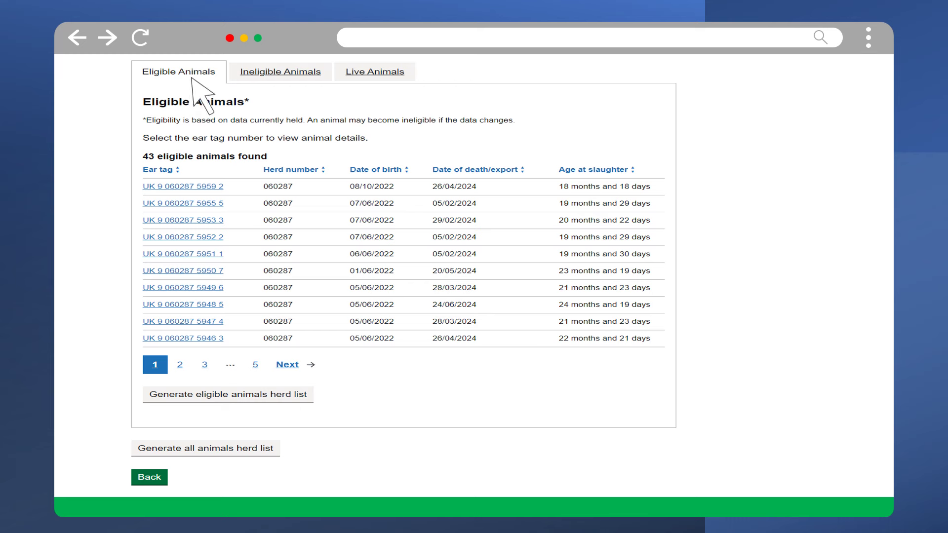
Review the 15 ineligible animals and their reason codes, then show the live animals list.
{"action": "left_click", "coordinate": [280, 71]}
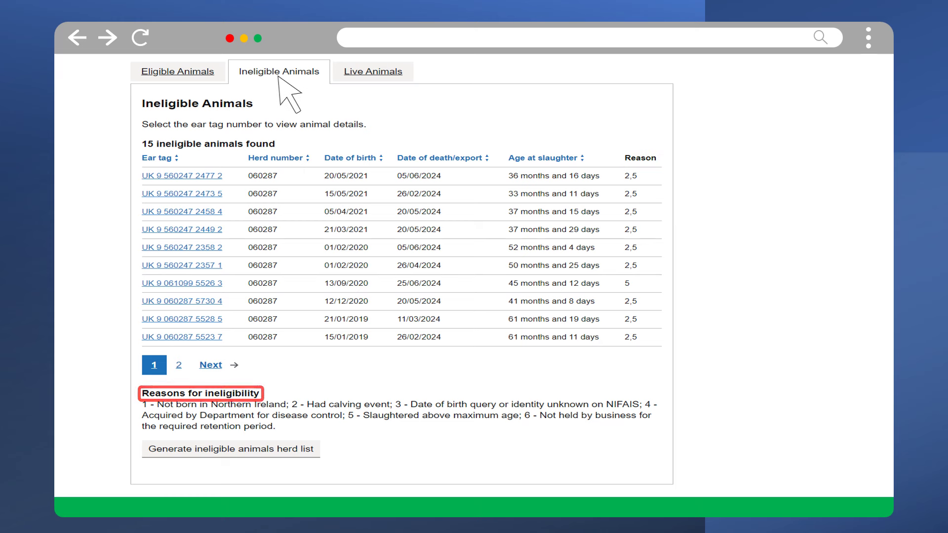
{"action": "left_click", "coordinate": [365, 76]}
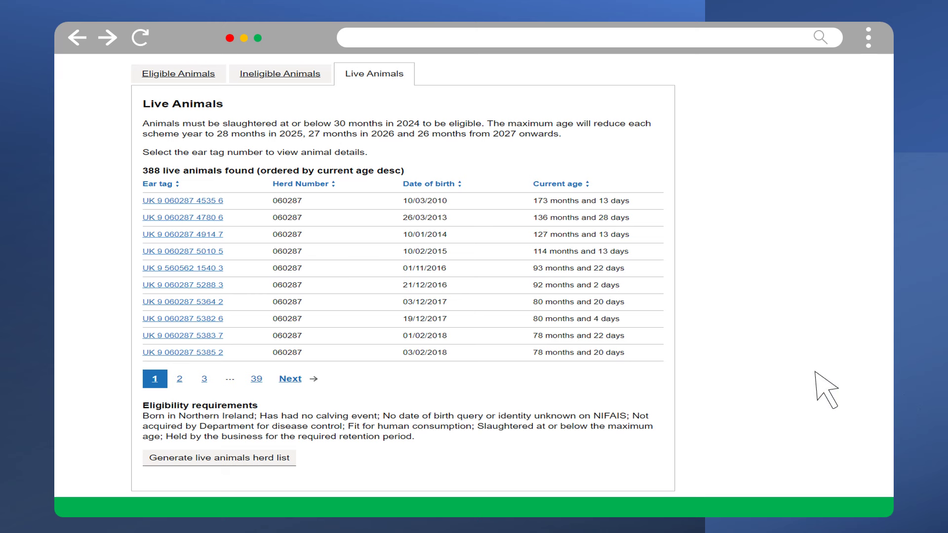
View the details page of the oldest of the 388 live animals.
{"action": "left_click", "coordinate": [186, 201]}
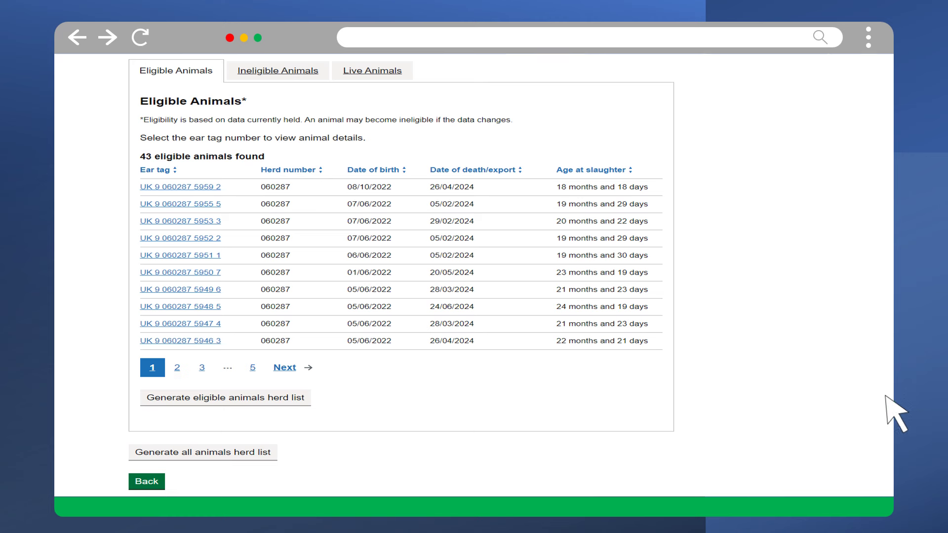
Generate the eligible animals herd list PDF and open the downloaded file.
{"action": "left_click", "coordinate": [228, 400]}
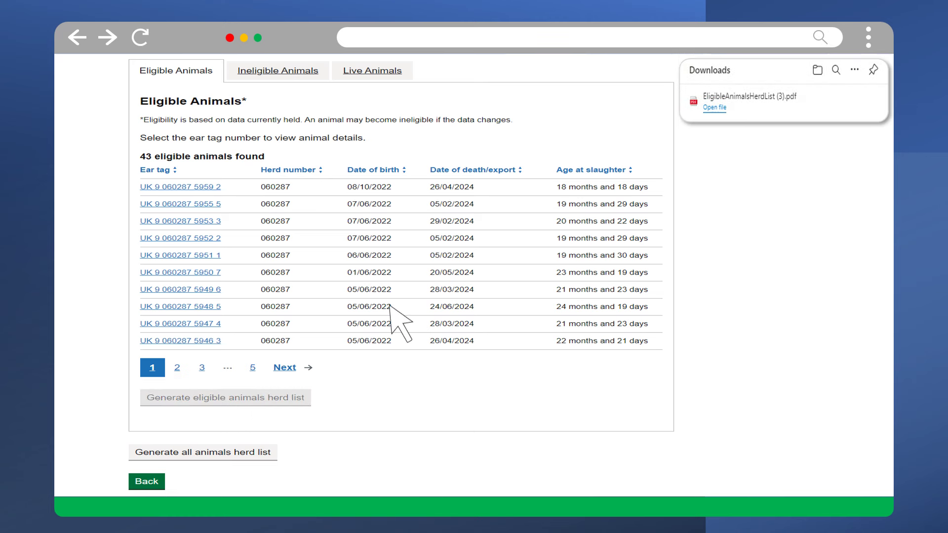
{"action": "left_click", "coordinate": [710, 116]}
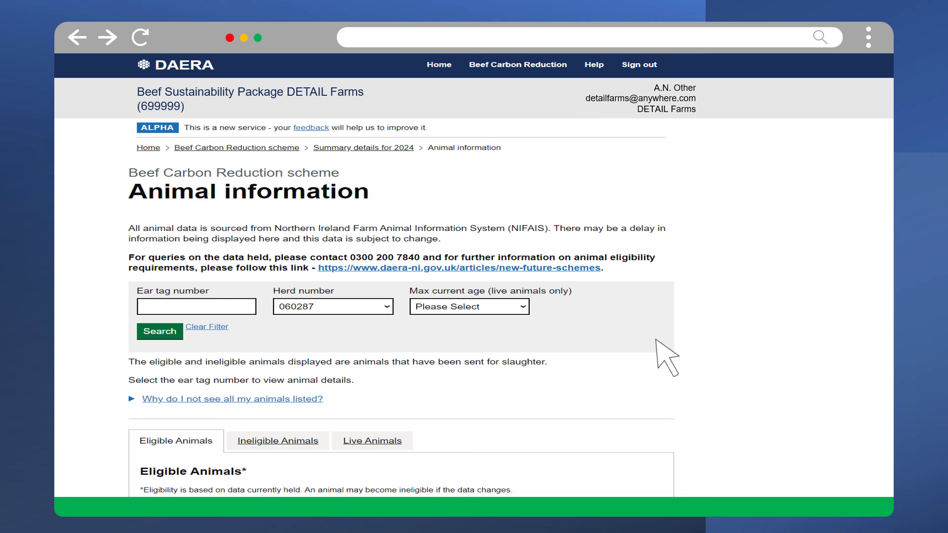
{"action": "left_click", "coordinate": [524, 308]}
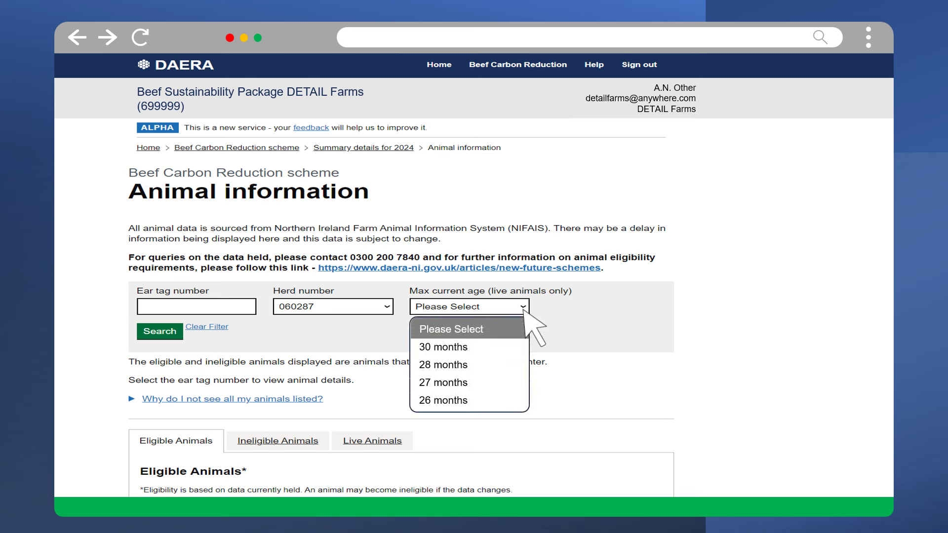
{"action": "left_click", "coordinate": [523, 308]}
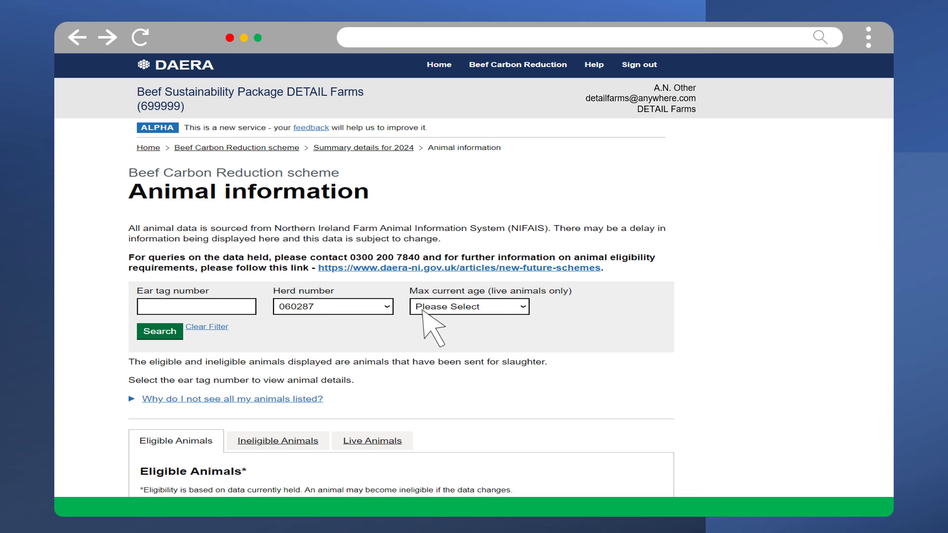
{"action": "left_click", "coordinate": [389, 311]}
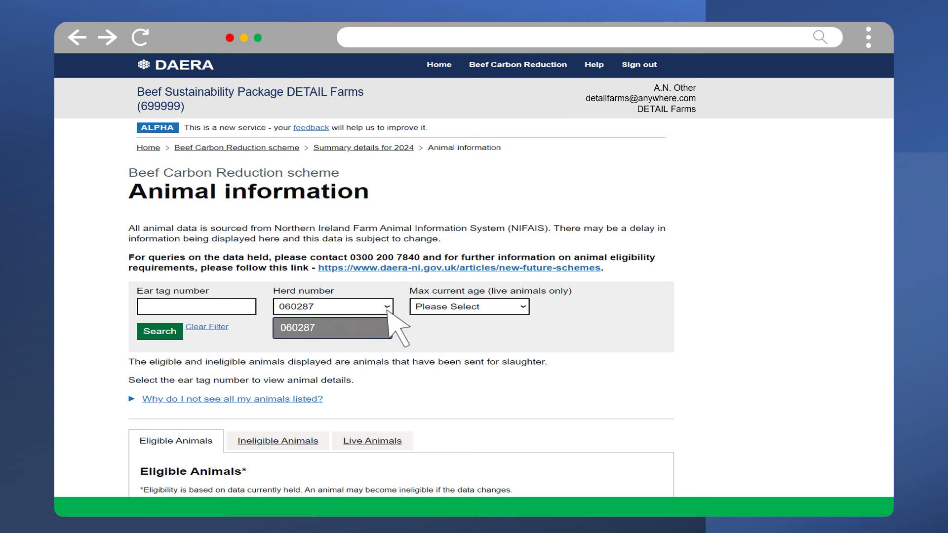
{"action": "left_click", "coordinate": [389, 310]}
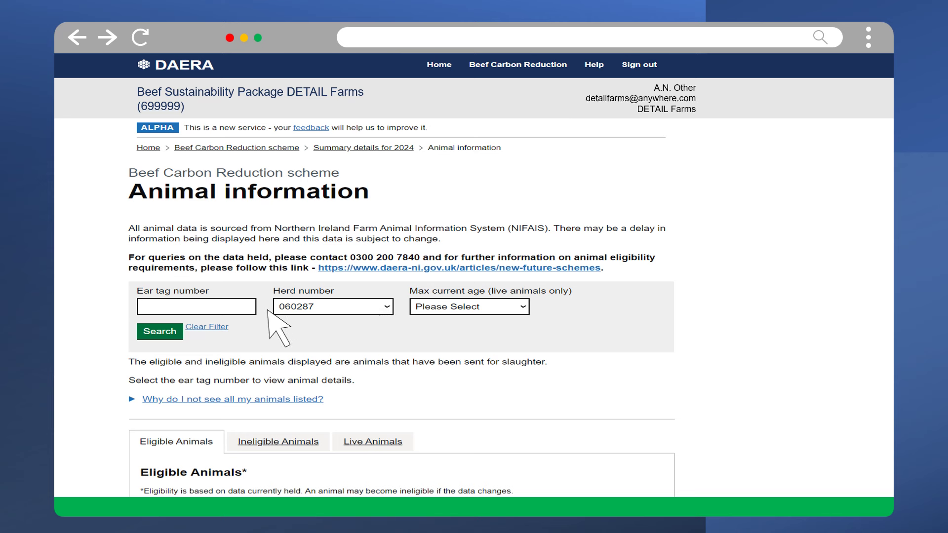
{"action": "left_click", "coordinate": [237, 311]}
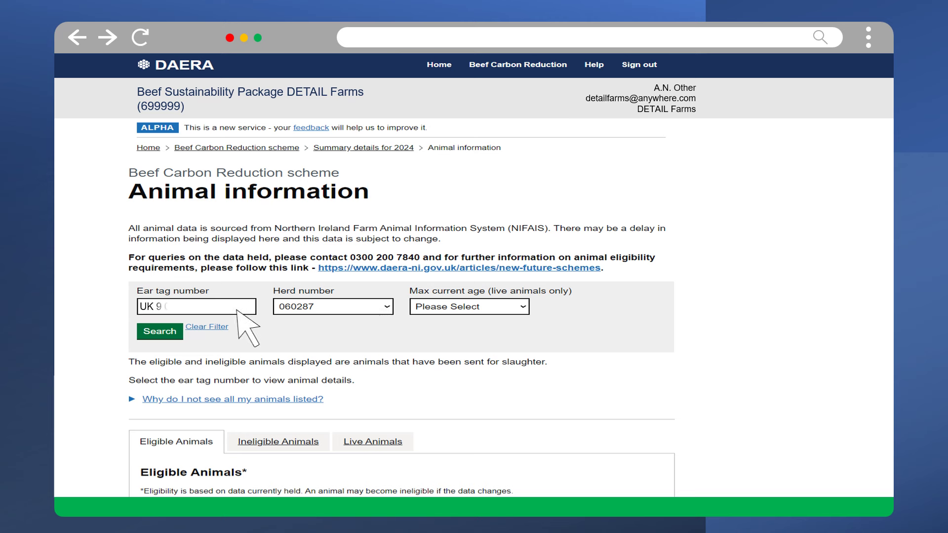
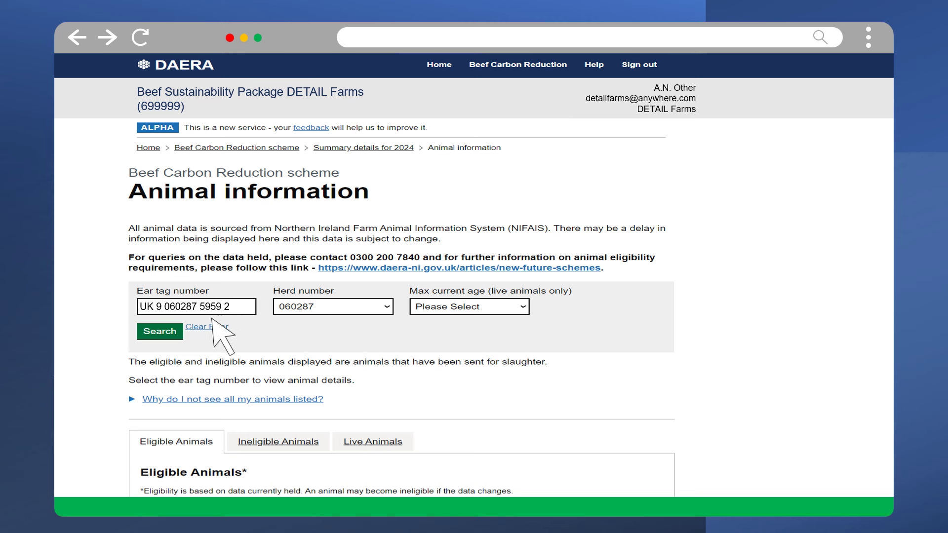
{"action": "left_click", "coordinate": [161, 332]}
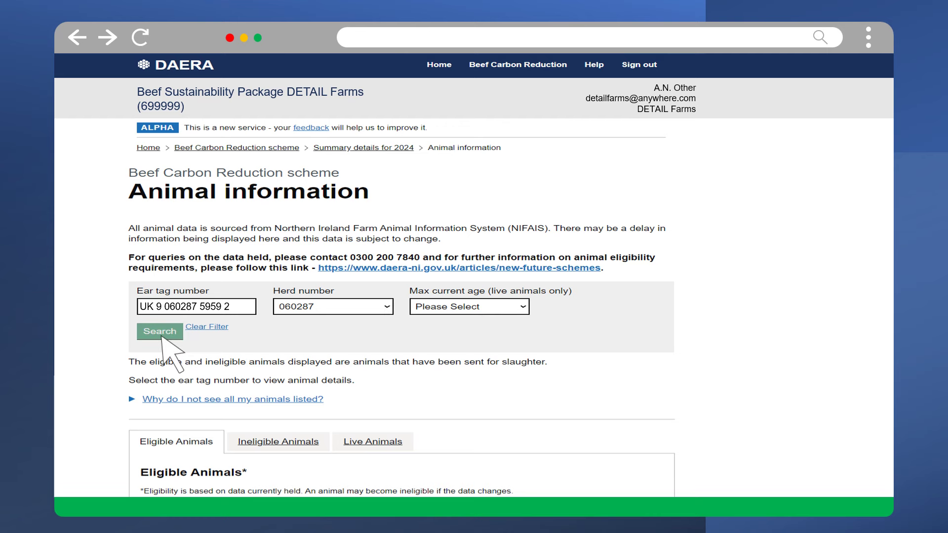
{"action": "scroll", "coordinate": [306, 360], "scroll_direction": "down", "scroll_amount": 3}
{"action": "scroll", "coordinate": [631, 374], "scroll_direction": "down", "scroll_amount": 2}
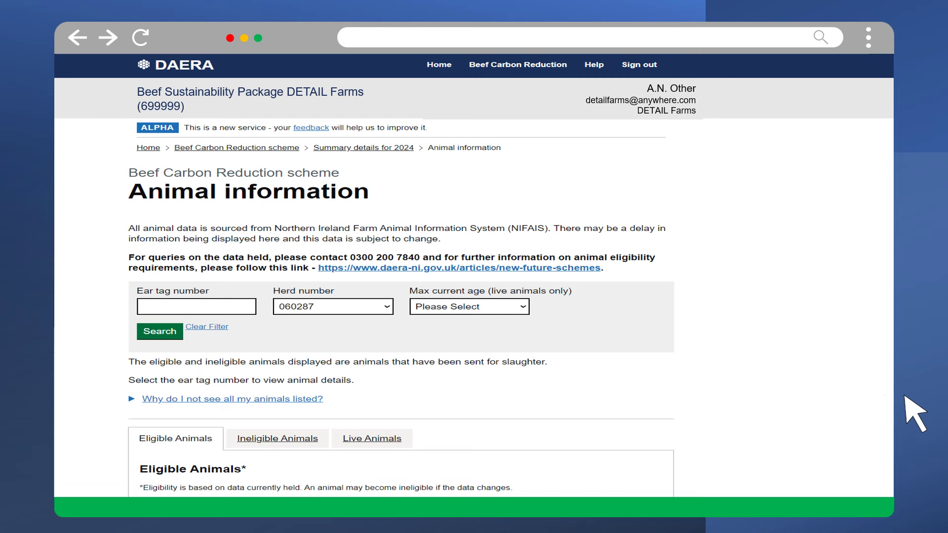
Expand 'Why do I not see all my animals listed?' and open the not-fit-for-consumption search.
{"action": "left_click", "coordinate": [219, 401]}
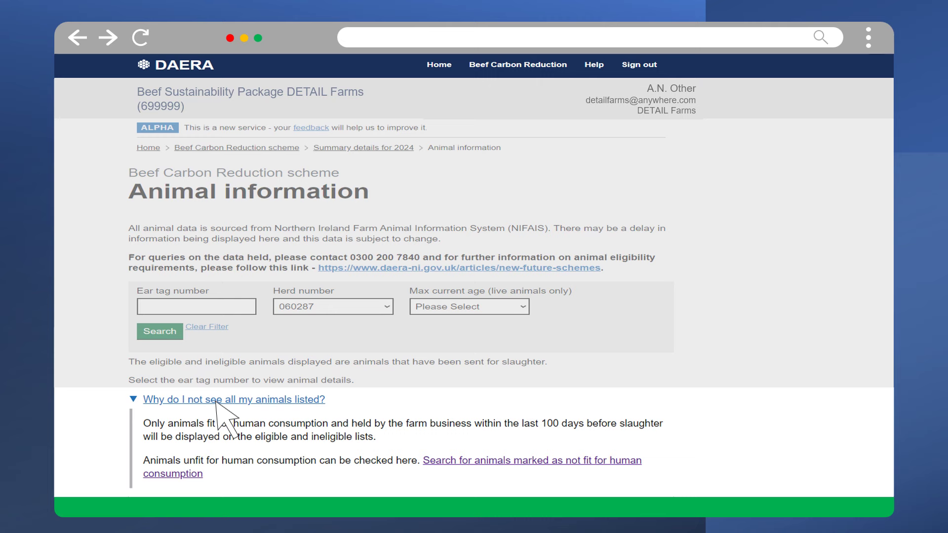
{"action": "left_click", "coordinate": [510, 466]}
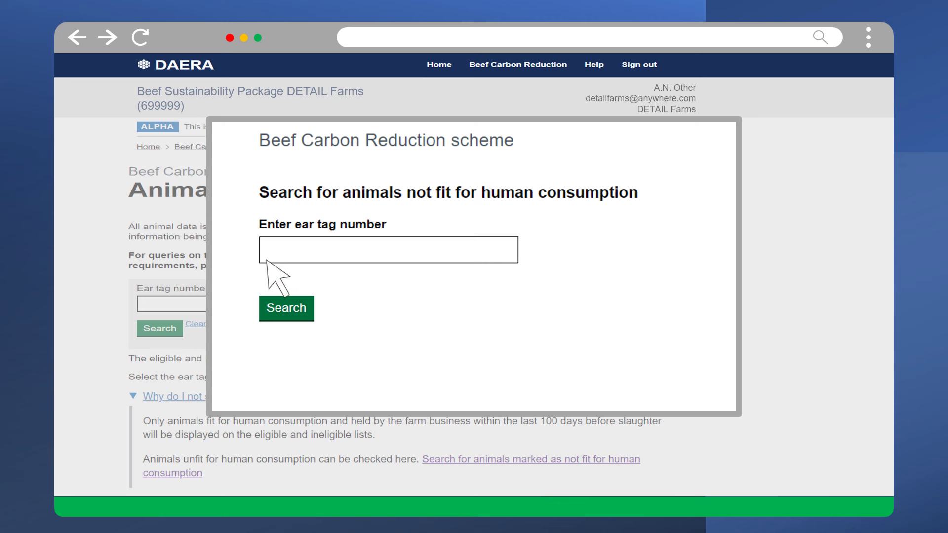
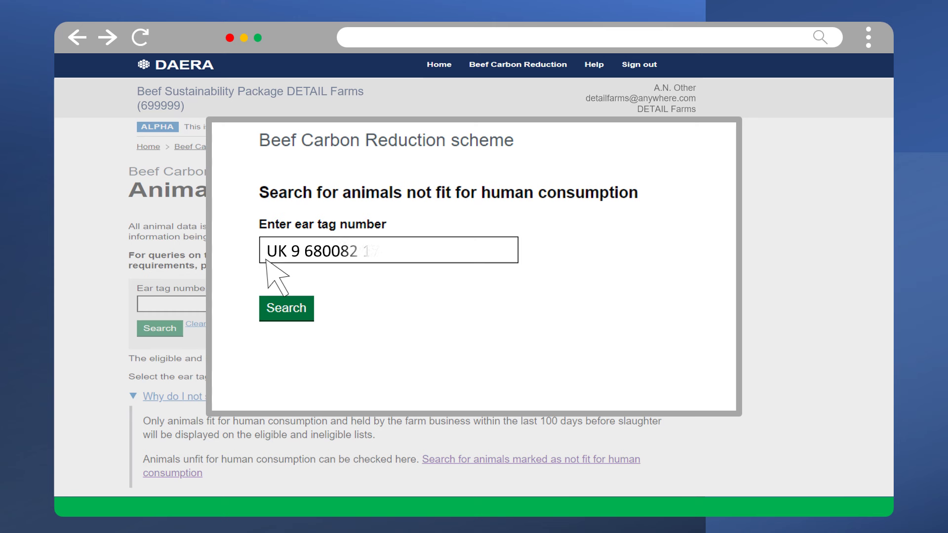
{"action": "left_click", "coordinate": [287, 317]}
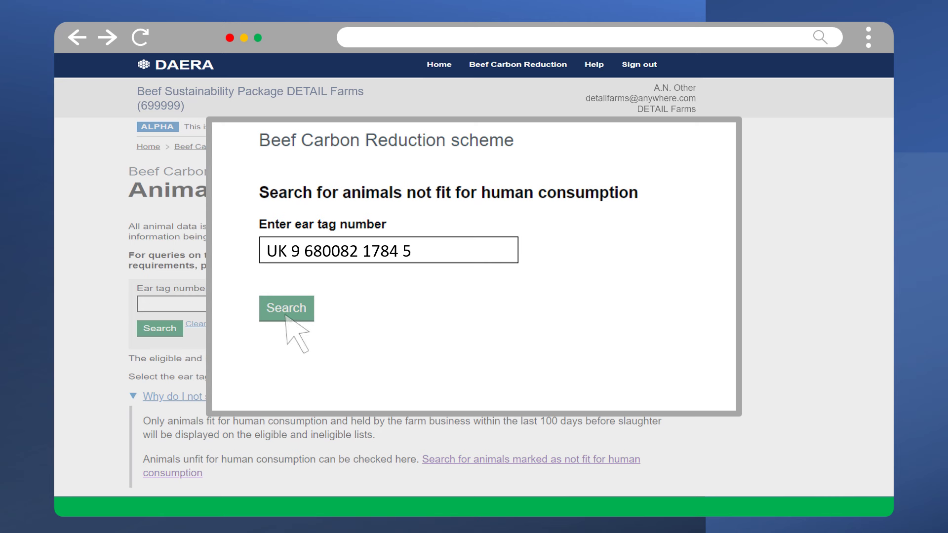